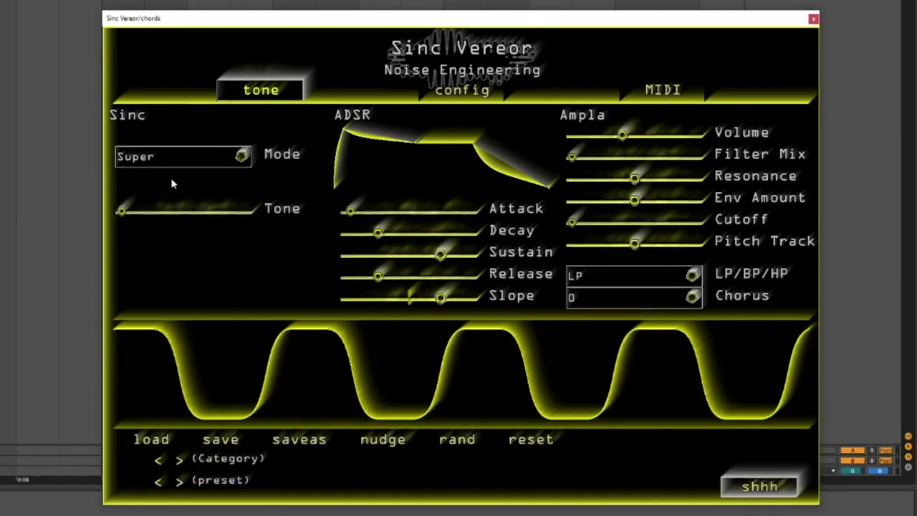
Switch the oscillator to Plain mode and nudge Tone up slightly
click(167, 162)
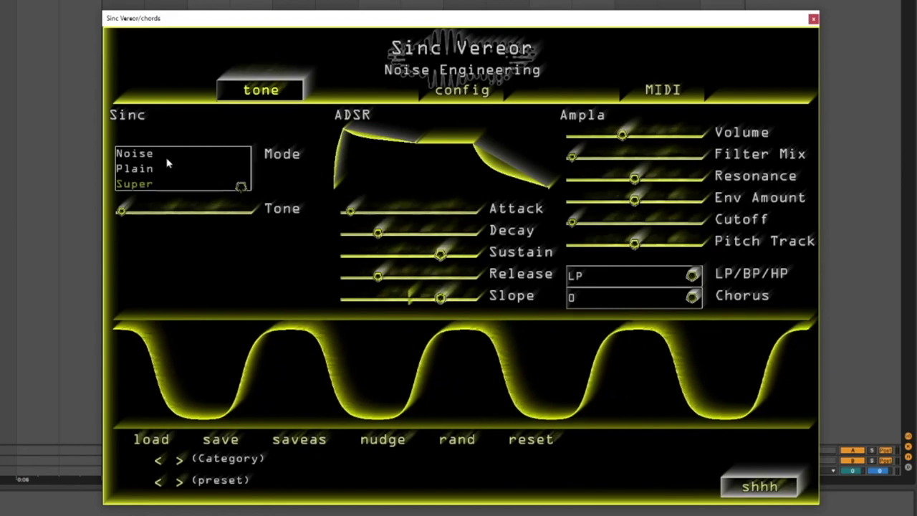
click(135, 169)
drag(122, 210, 153, 210)
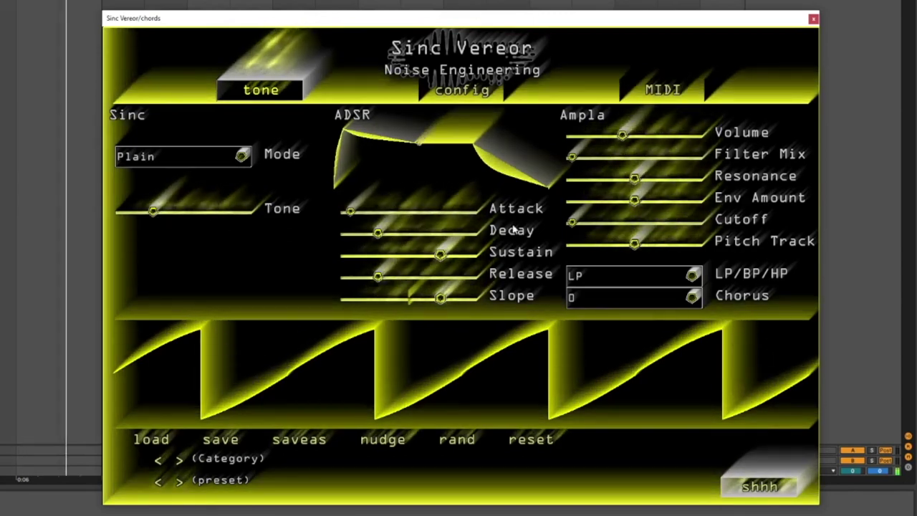
Push Filter Mix to maximum and raise Env Amount and Cutoff slightly
drag(571, 156, 693, 155)
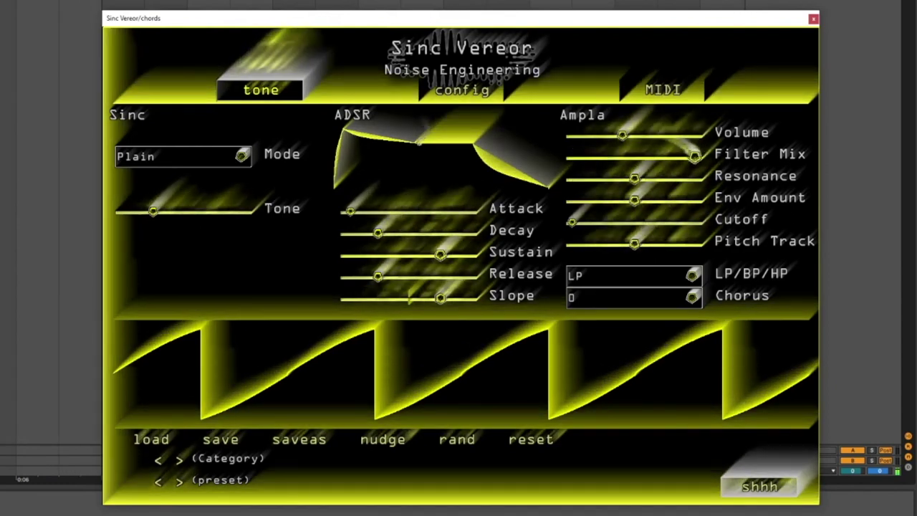
drag(640, 202, 644, 201)
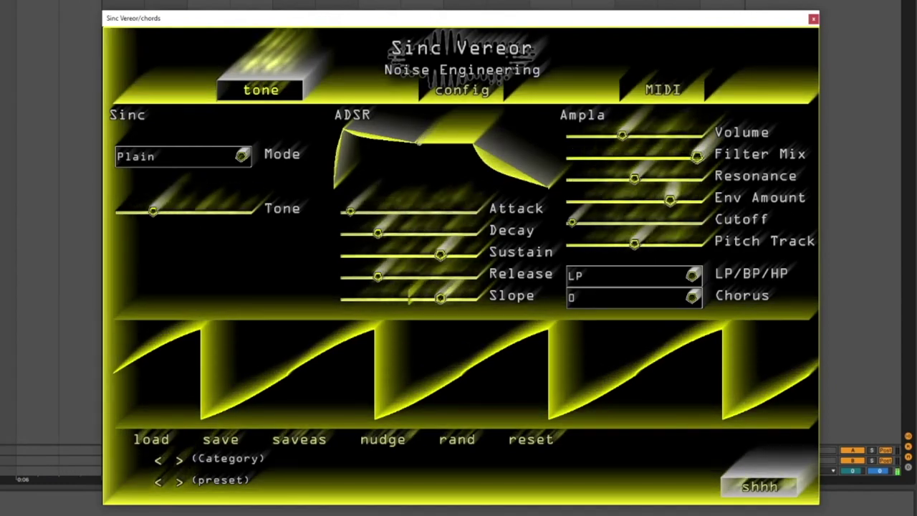
drag(570, 222, 590, 222)
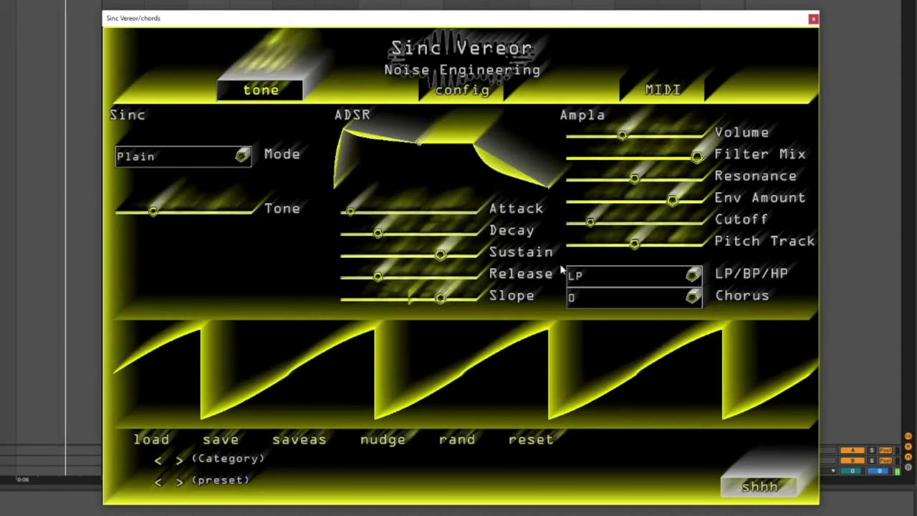
Set Chorus to I, lower Sustain and lengthen Release
click(573, 298)
click(575, 320)
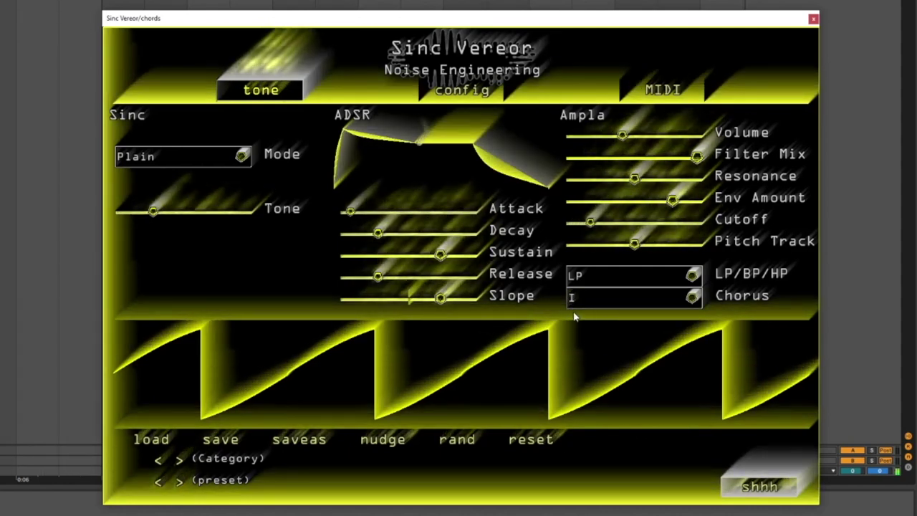
mouse_move(440, 254)
mouse_down()
mouse_move(402, 254)
mouse_move(402, 276)
mouse_up()
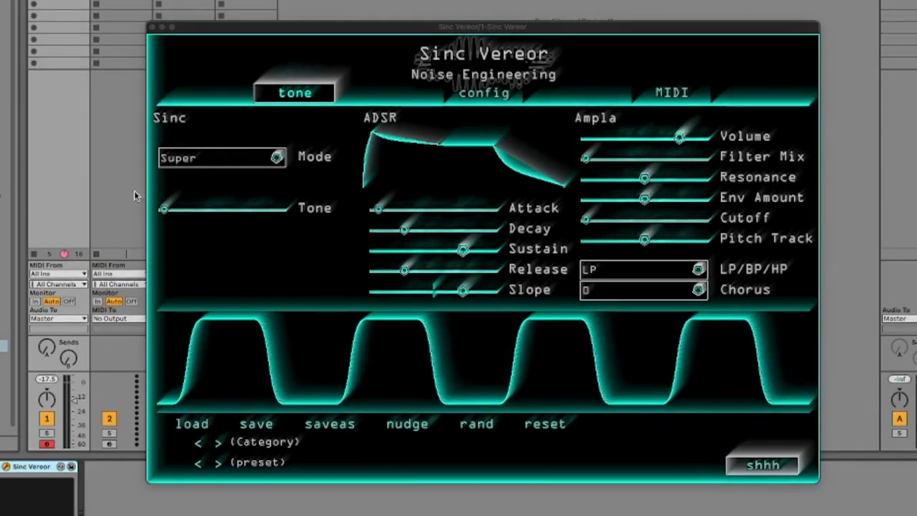
Raise Tone, lengthen Release and Decay, and blend in more Filter Mix
drag(164, 208, 259, 207)
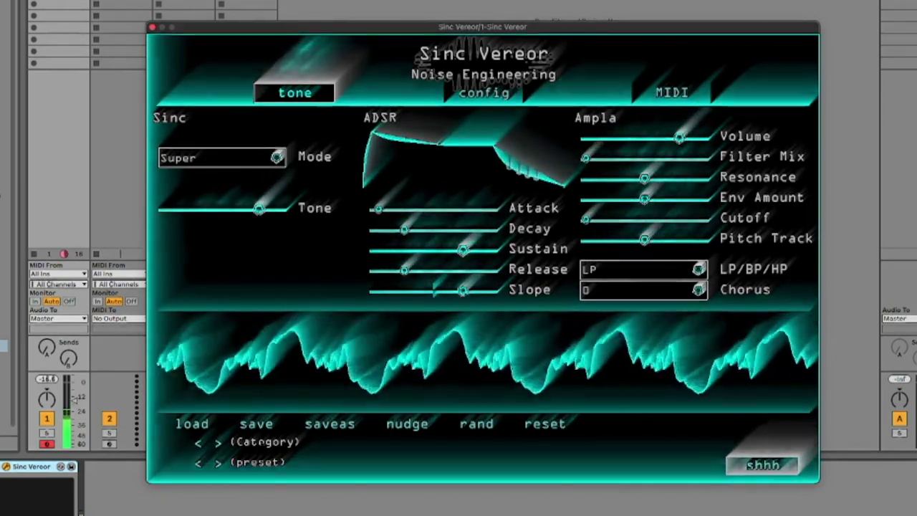
drag(405, 270, 435, 271)
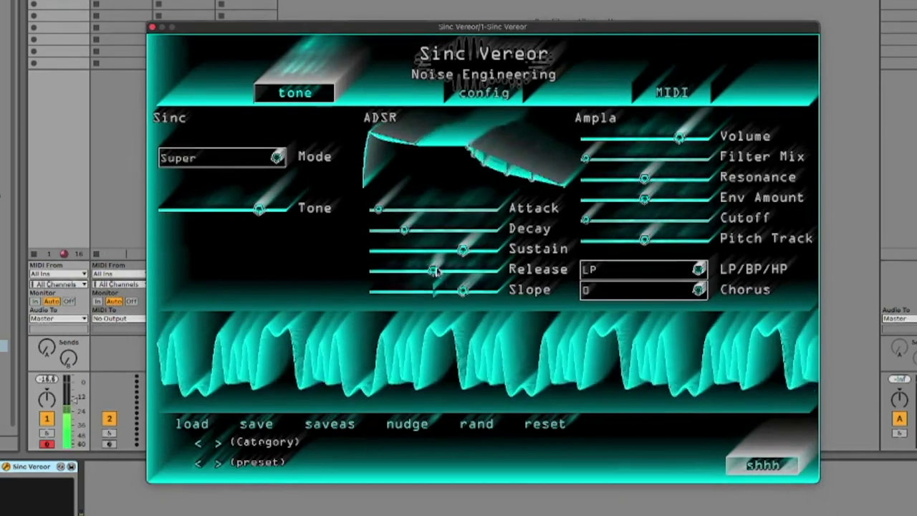
drag(402, 235, 411, 233)
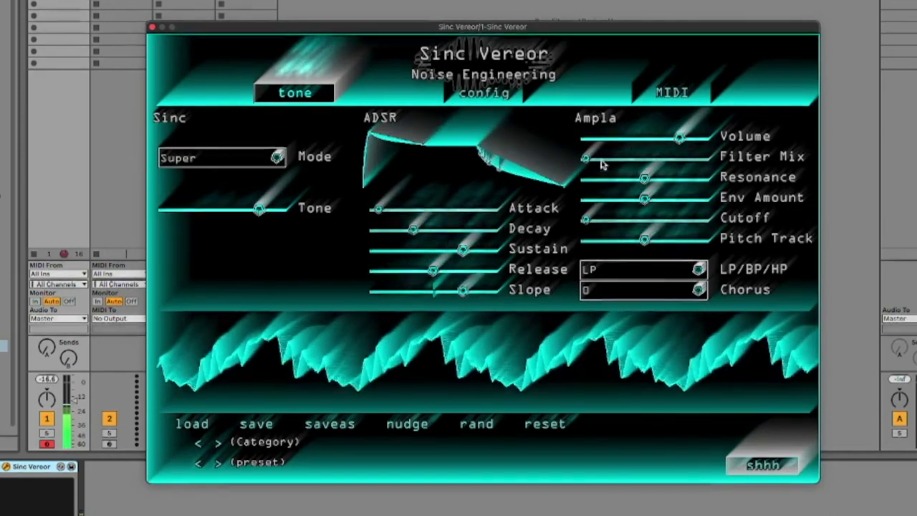
drag(585, 156, 644, 156)
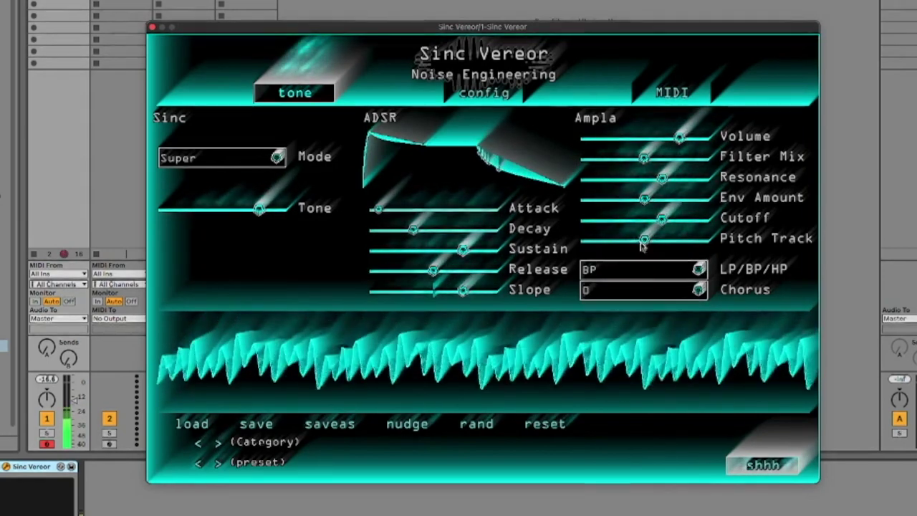
Set Polyphony to 1 on the config page and Chorus to II
click(491, 98)
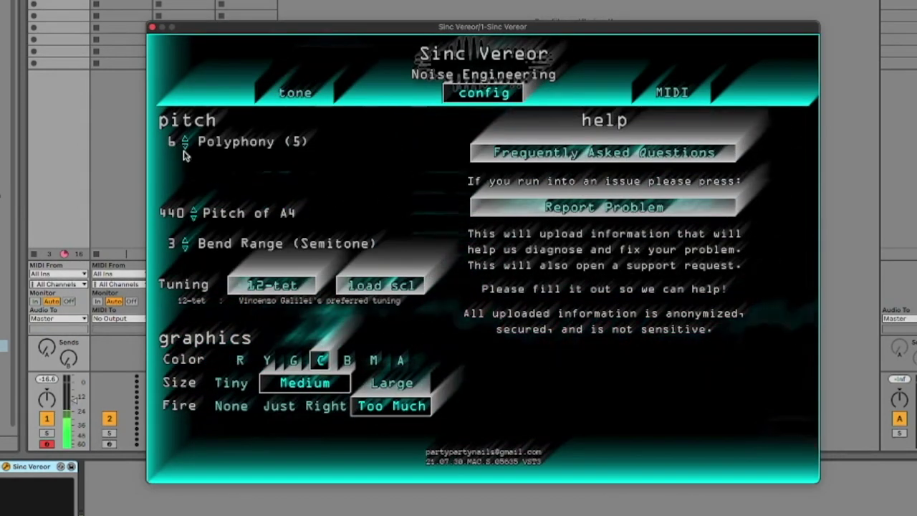
click(185, 146)
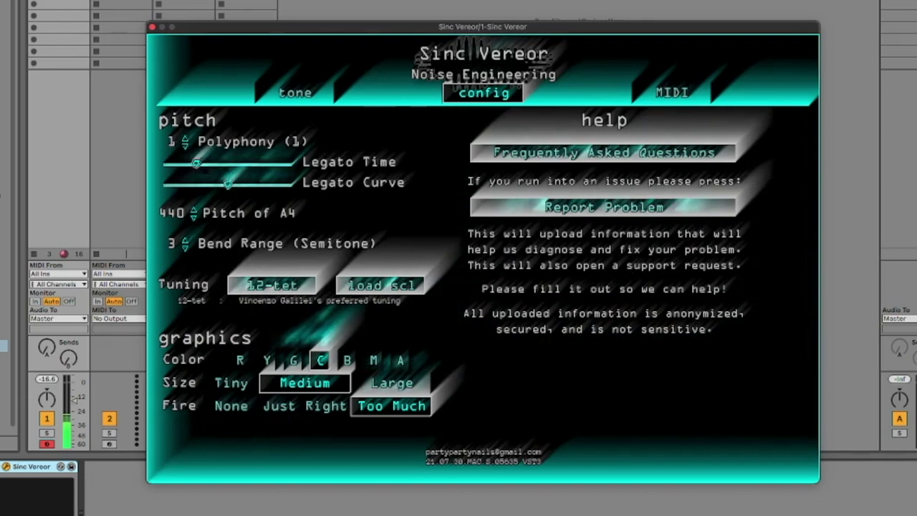
click(283, 104)
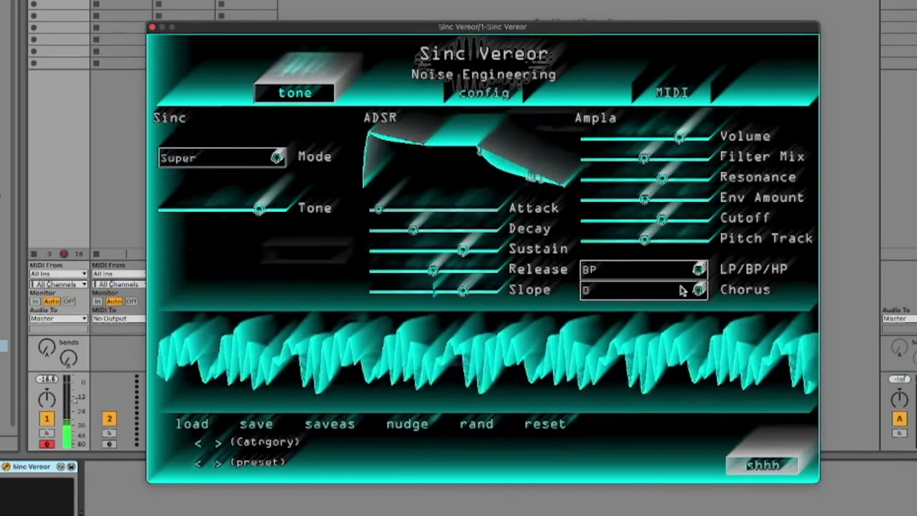
click(686, 289)
click(606, 321)
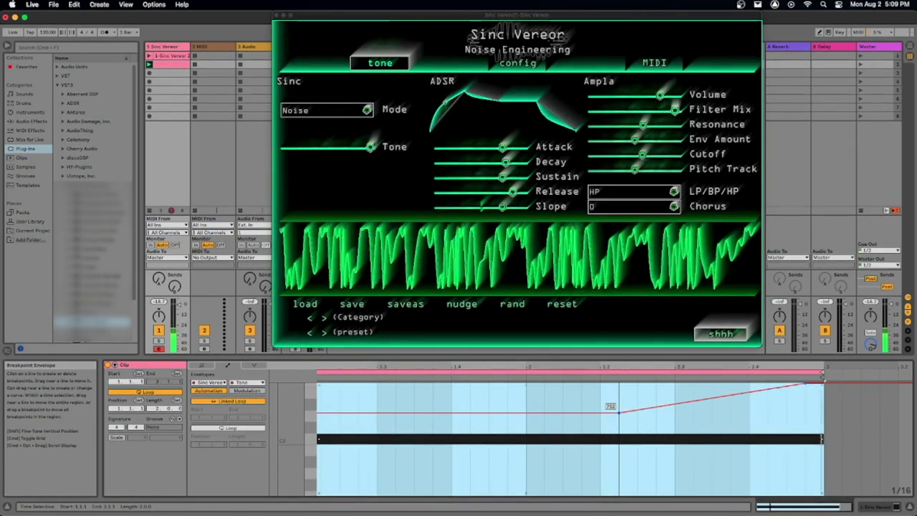
Show the Sinc Vereor Cutoff envelope, raise its end breakpoint and delay the rise's start
click(245, 382)
click(255, 312)
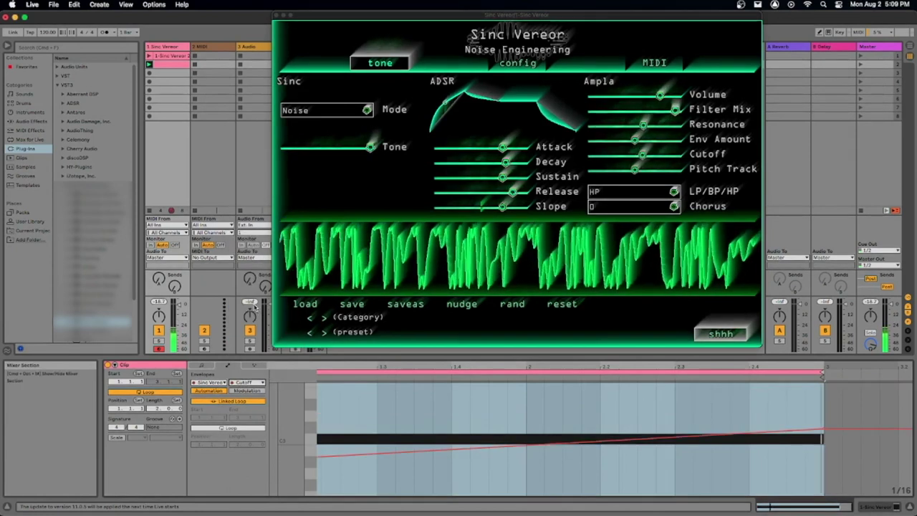
click(240, 383)
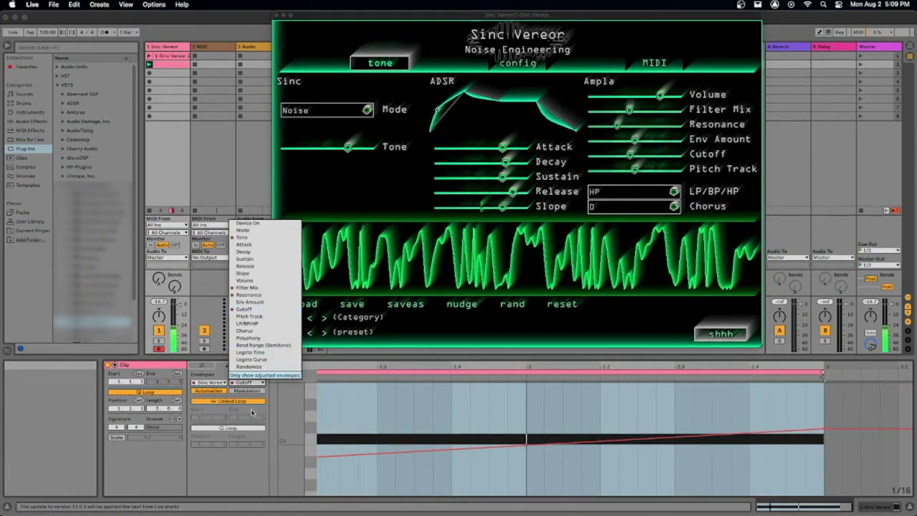
click(256, 288)
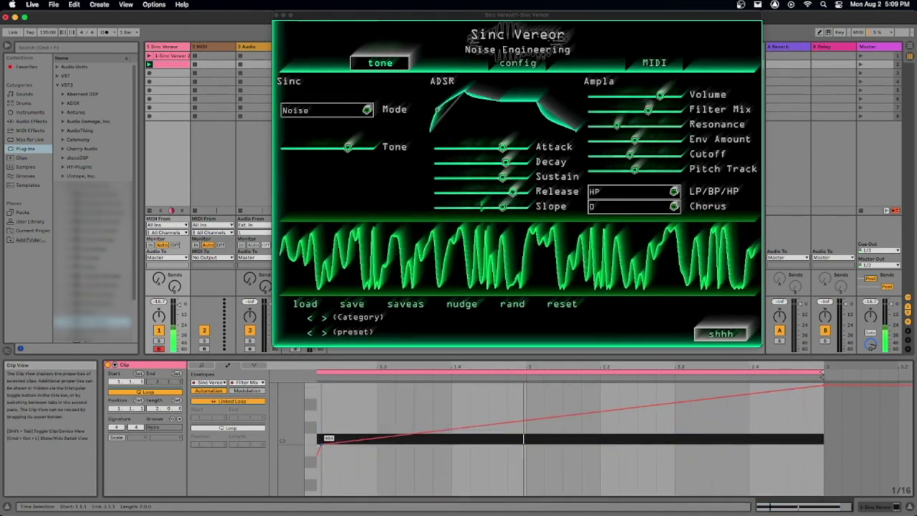
click(245, 383)
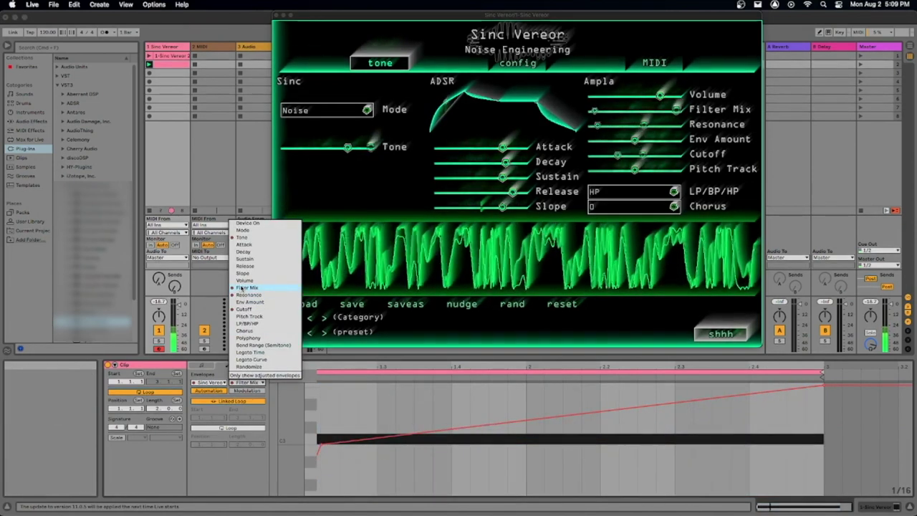
click(244, 309)
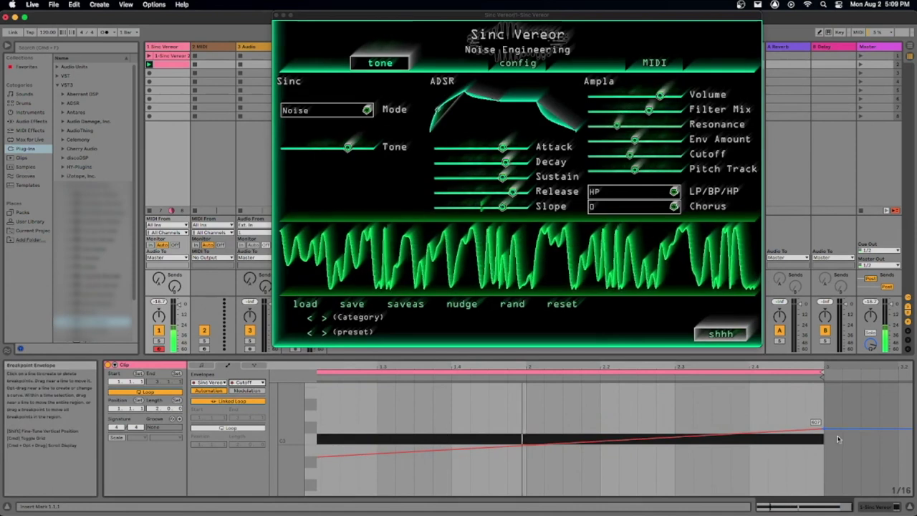
drag(822, 435, 822, 414)
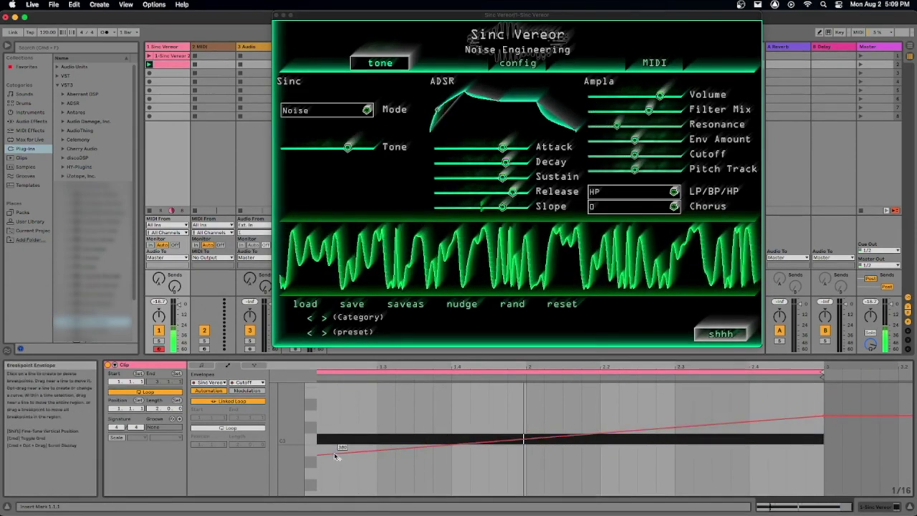
drag(336, 456, 582, 454)
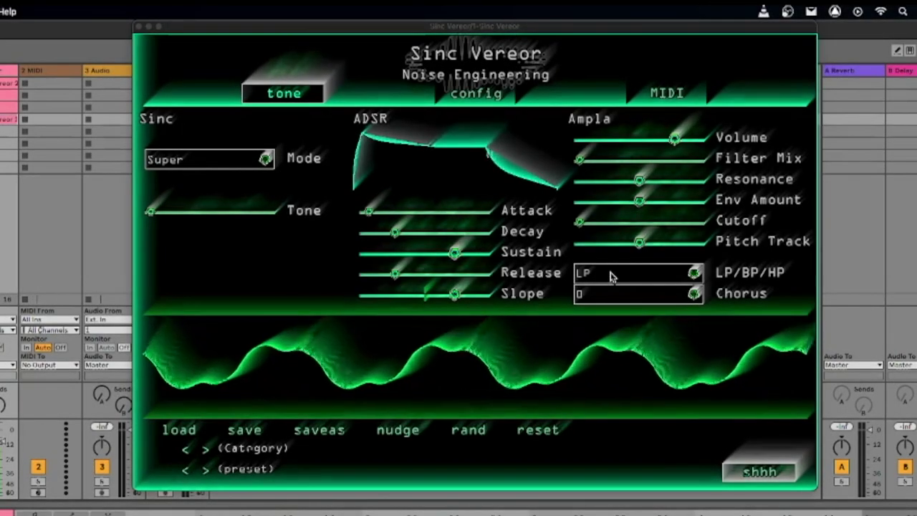
Set the filter to band-pass and increase Resonance
click(610, 276)
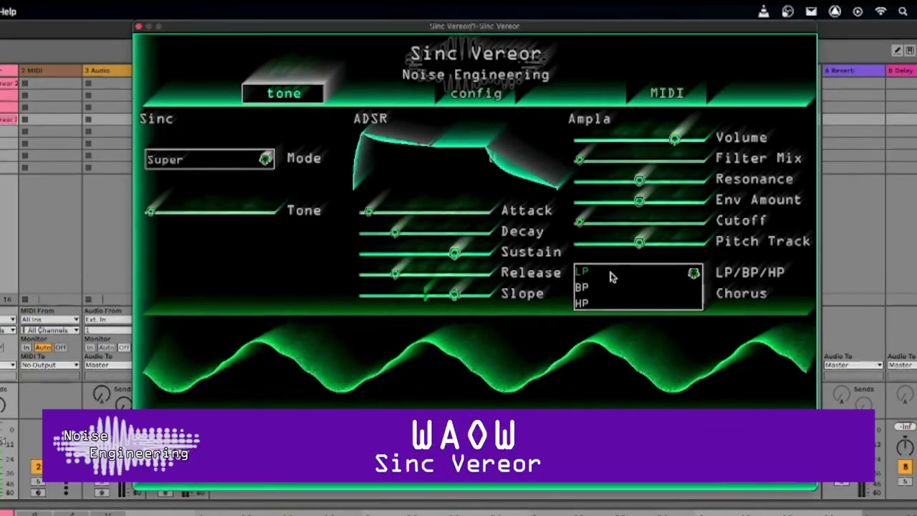
click(610, 283)
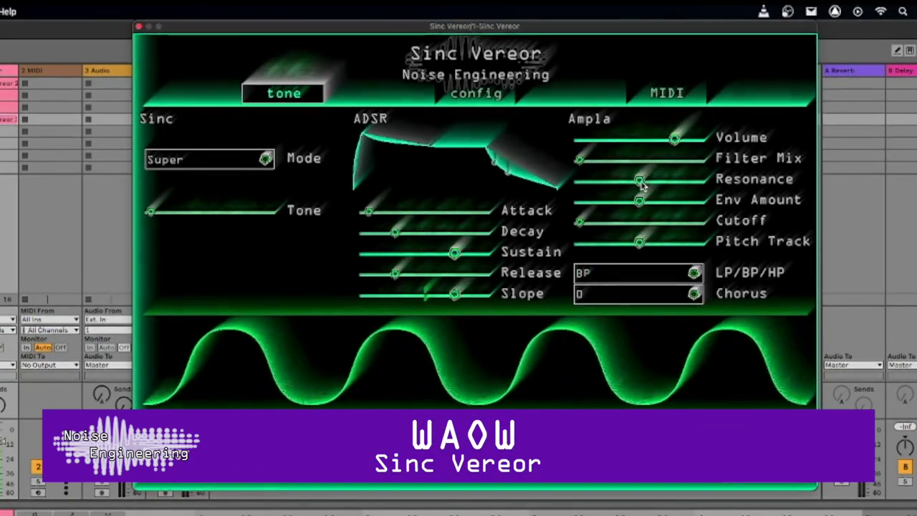
drag(639, 180, 677, 180)
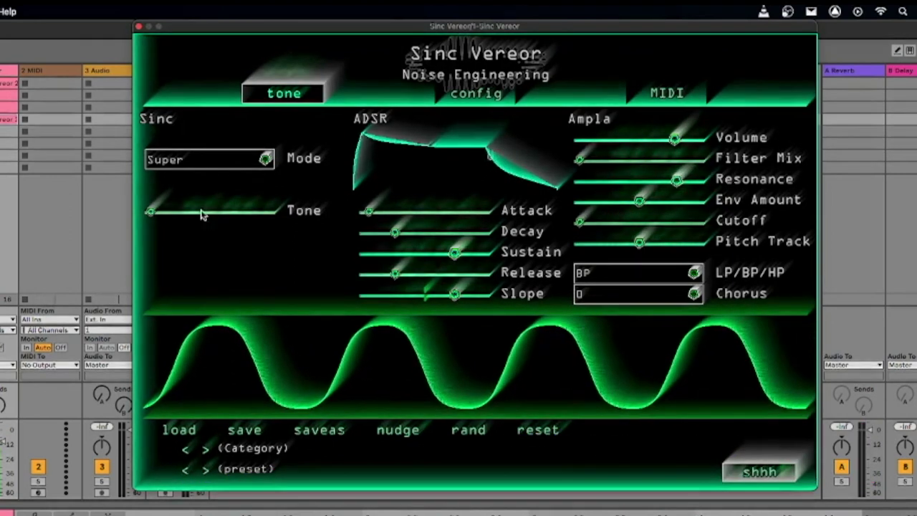
Switch the oscillator to Plain mode and raise Tone
click(199, 164)
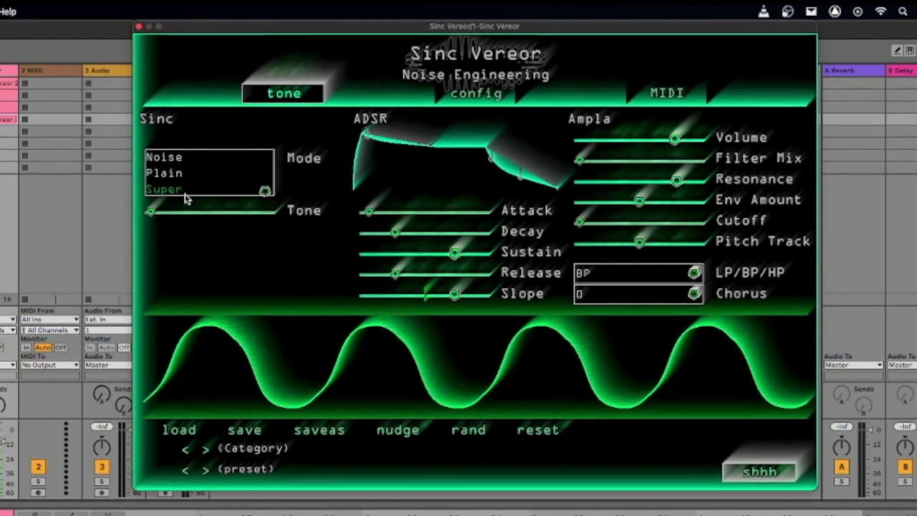
click(164, 173)
mouse_move(150, 210)
mouse_down()
mouse_move(213, 210)
mouse_move(191, 209)
mouse_up()
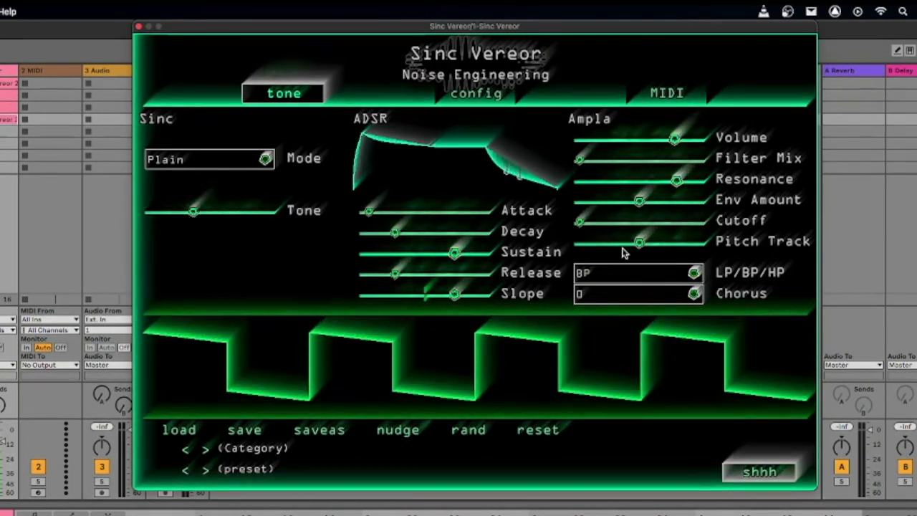
Raise Cutoff and Filter Mix, and increase Env Amount slightly
drag(578, 220, 628, 220)
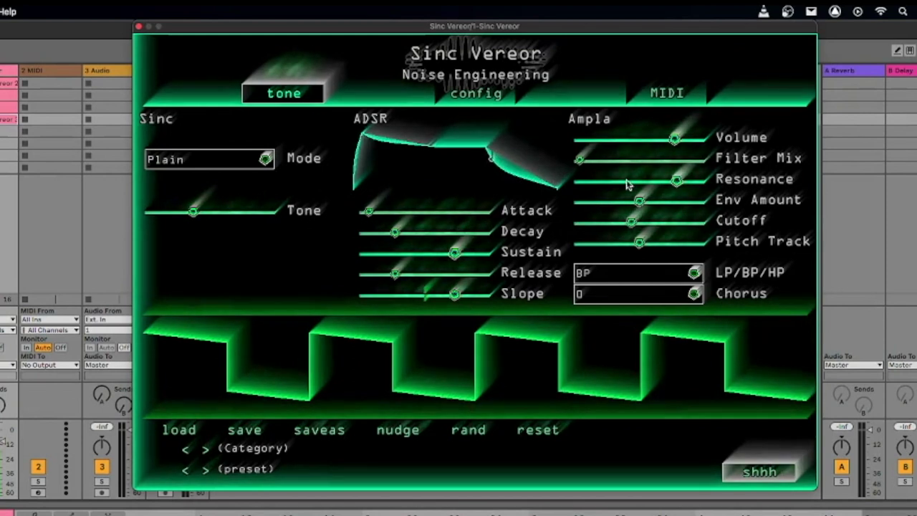
drag(583, 159, 648, 159)
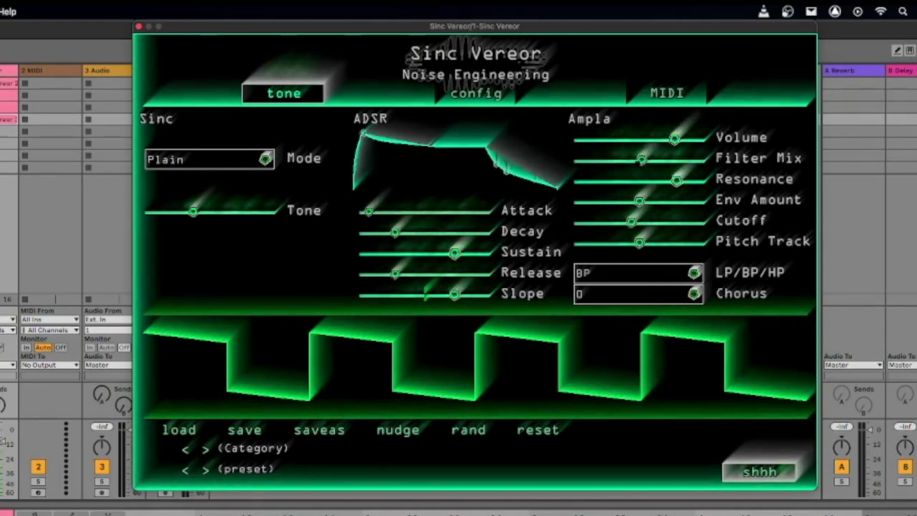
drag(639, 200, 655, 199)
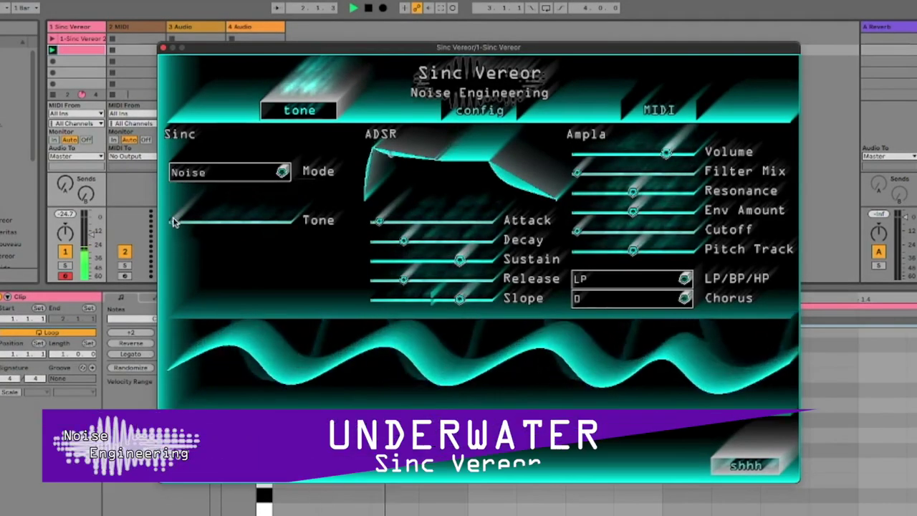
Raise Tone for jagged noise, then raise Filter Mix and ease it back slightly
drag(193, 220, 238, 220)
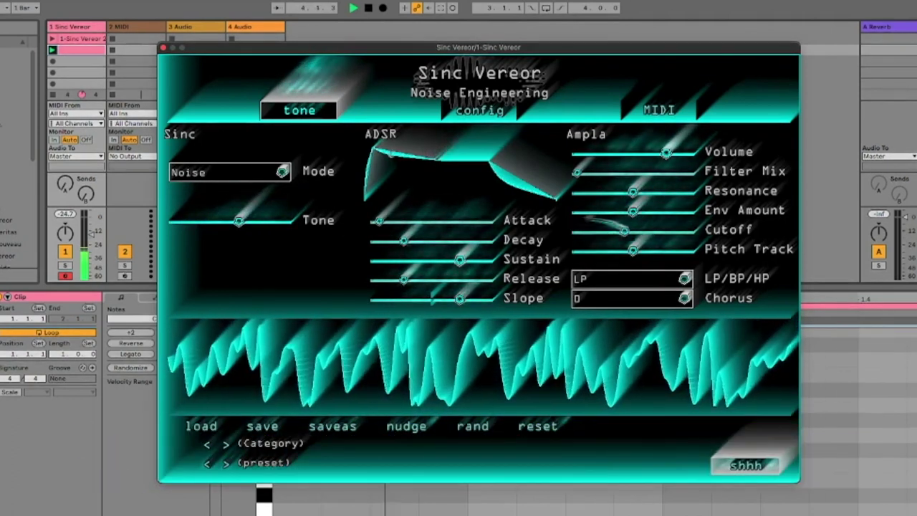
drag(577, 172, 596, 173)
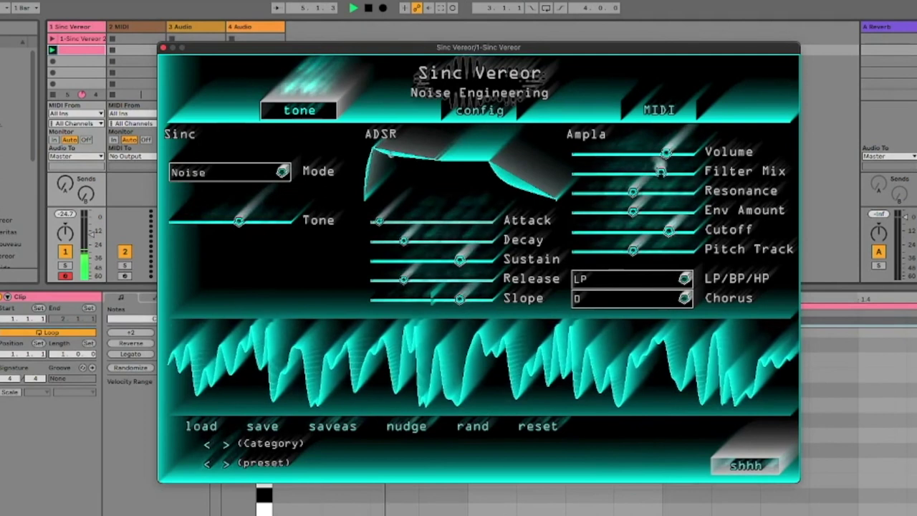
drag(686, 173, 681, 172)
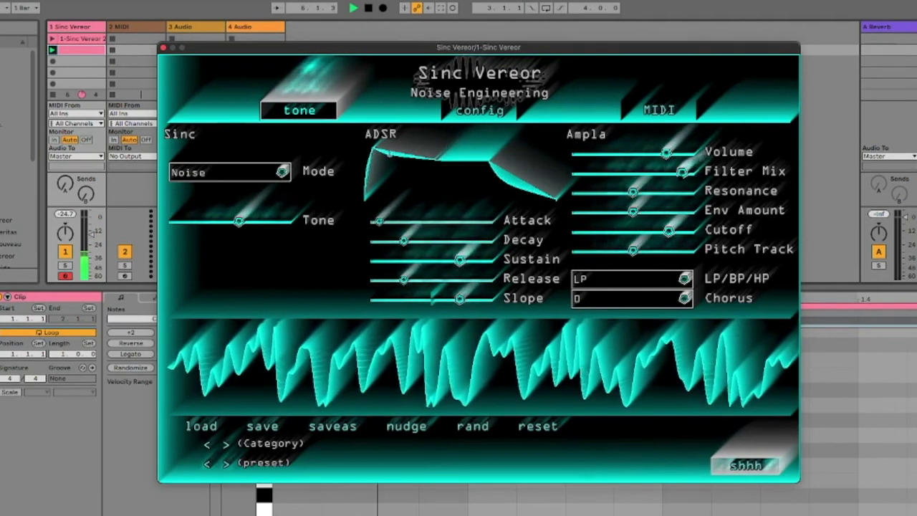